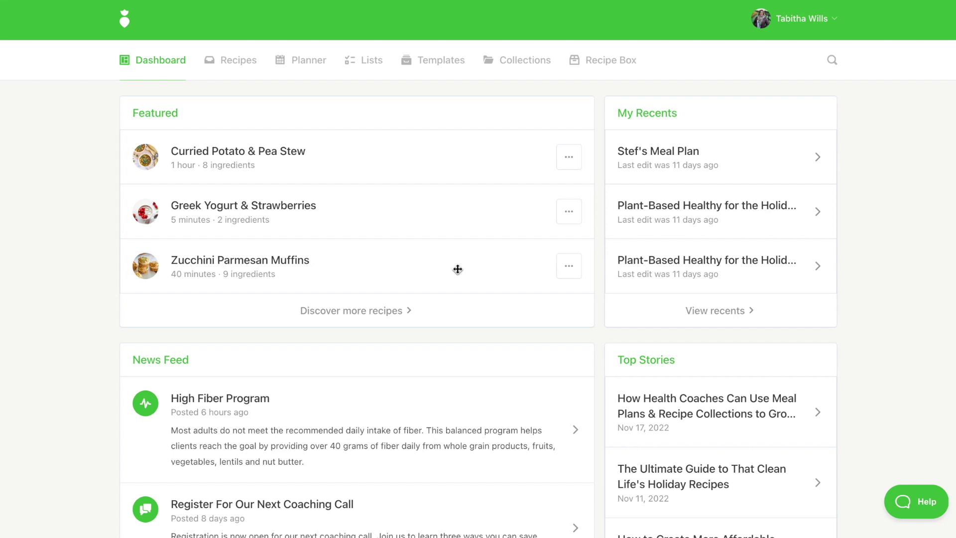
Step: Filter templates by the glutenfree tag, then quick-search 'skin' and open Skin Health Program
click(443, 61)
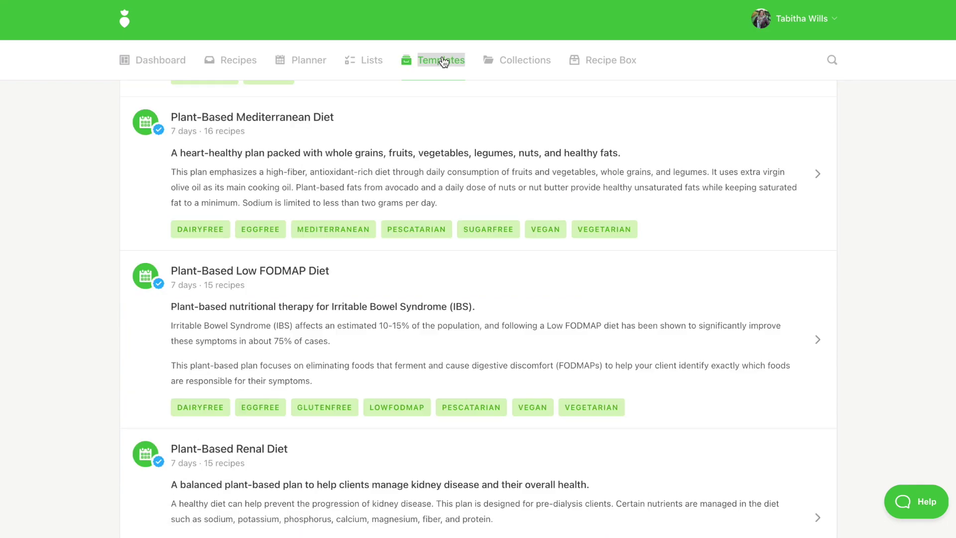
scroll(485, 182, up, 5)
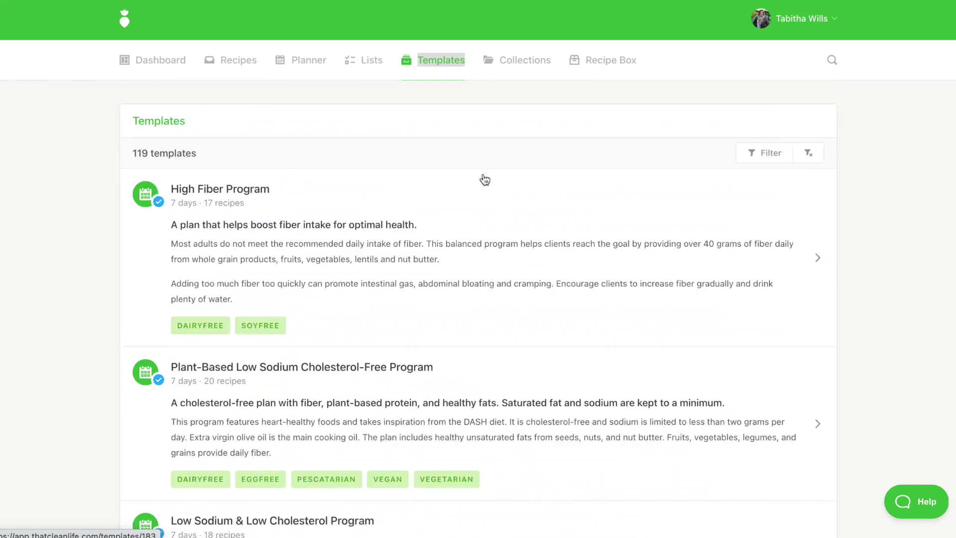
click(776, 140)
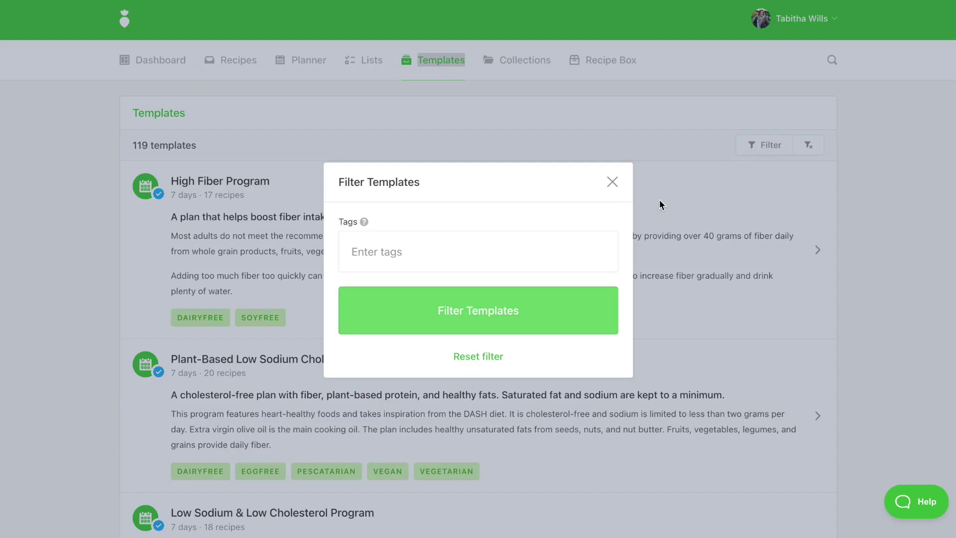
click(605, 250)
text(glut)
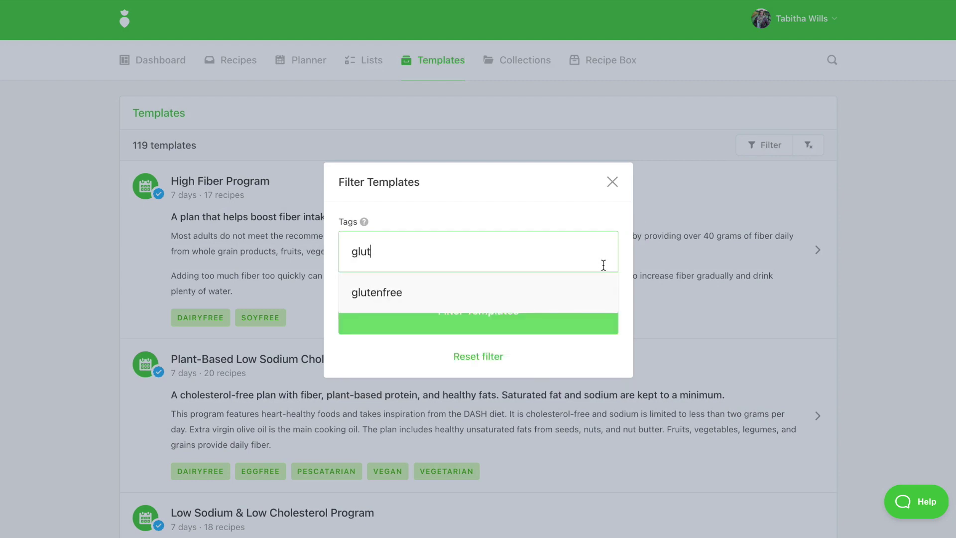
click(591, 295)
click(555, 309)
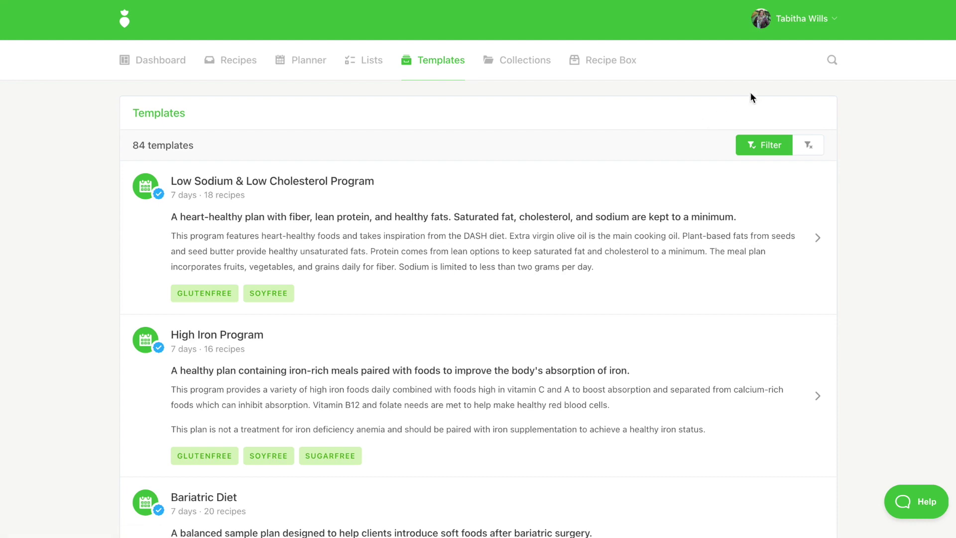
click(831, 60)
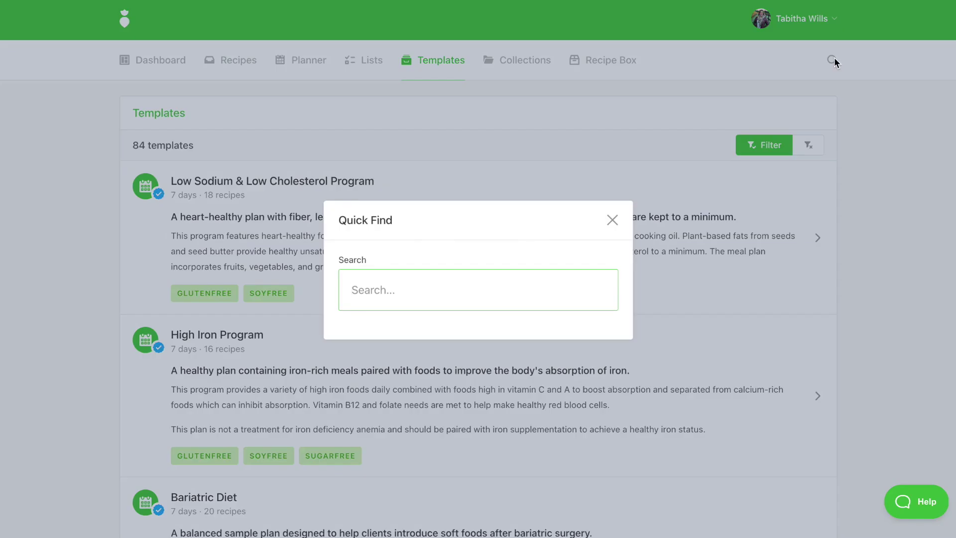
text(ski)
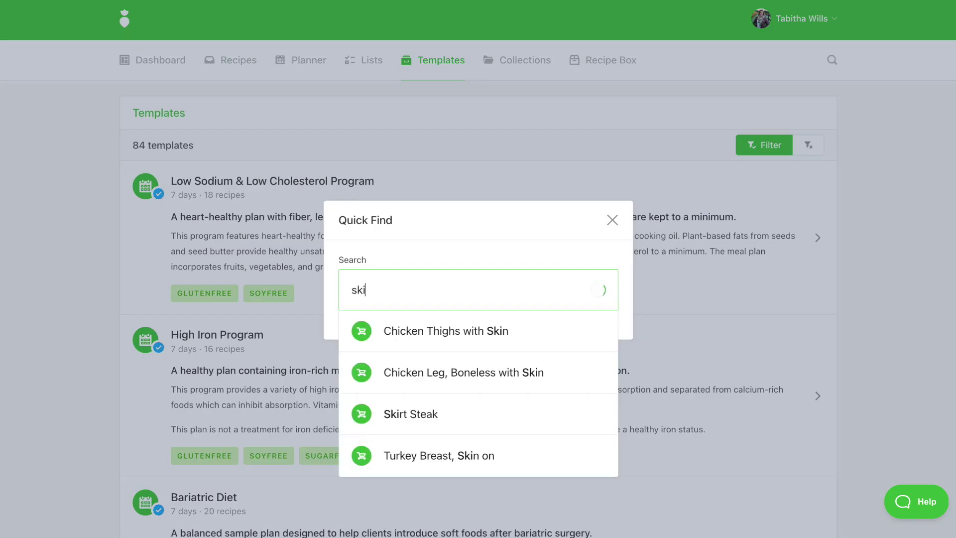
text(n)
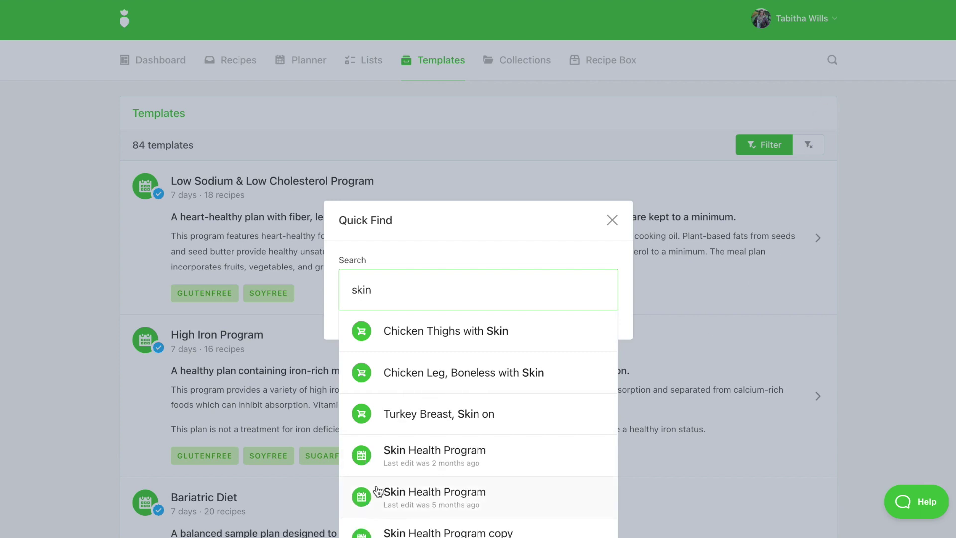
scroll(377, 490, down, 3)
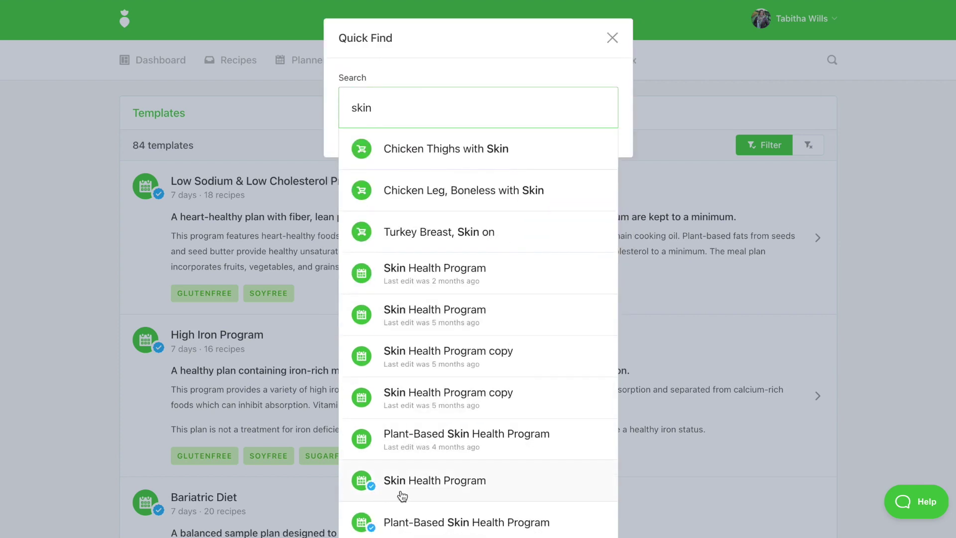
click(433, 490)
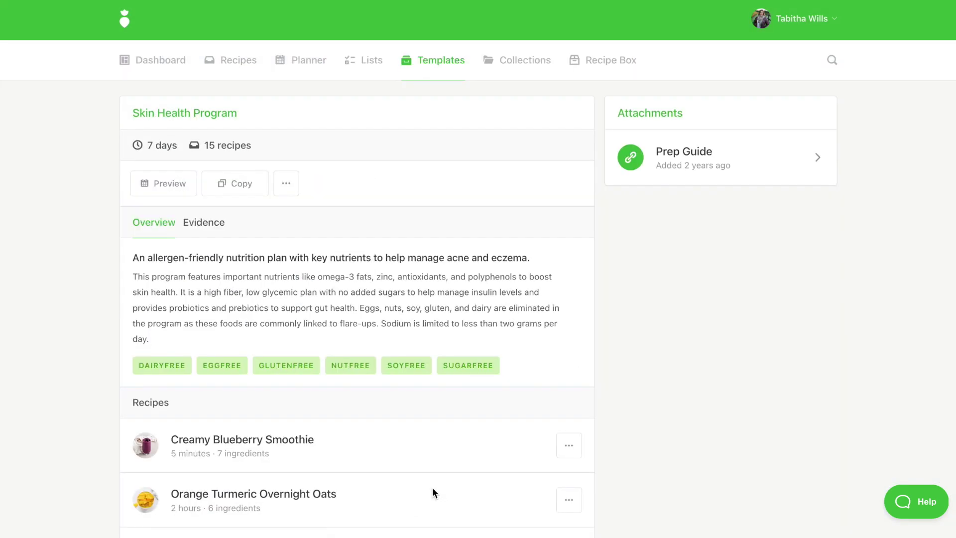
scroll(104, 397, down, 1)
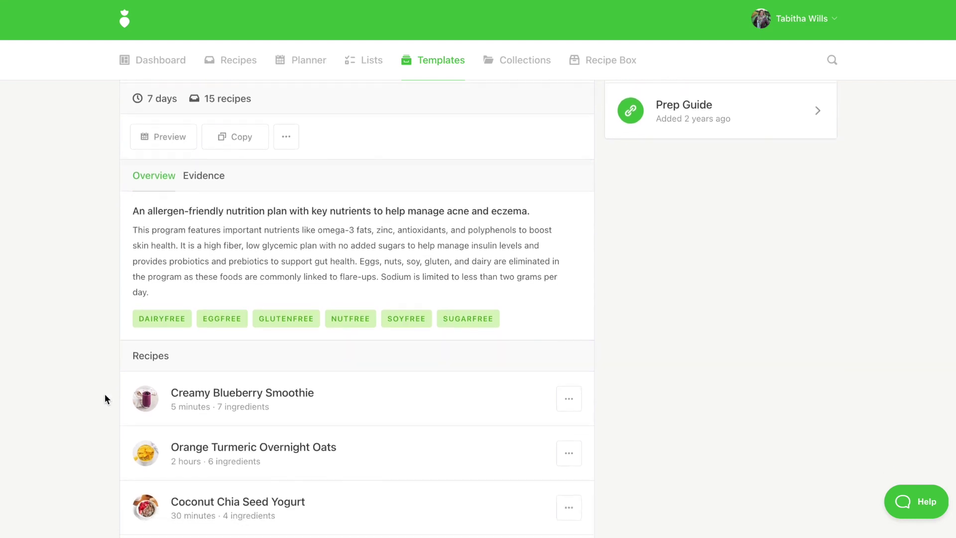
scroll(104, 396, down, 1)
scroll(105, 396, down, 2)
scroll(104, 396, down, 1)
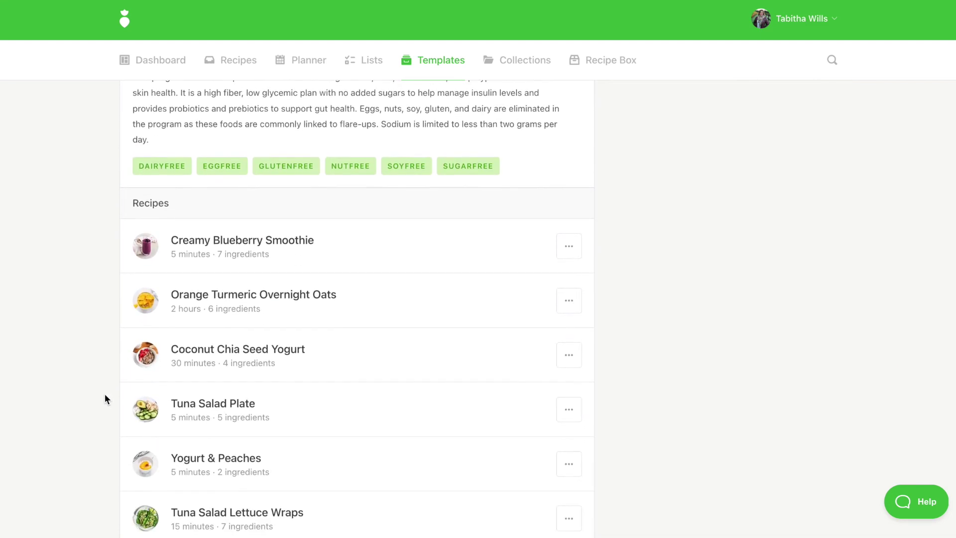
scroll(105, 397, up, 3)
scroll(105, 397, up, 2)
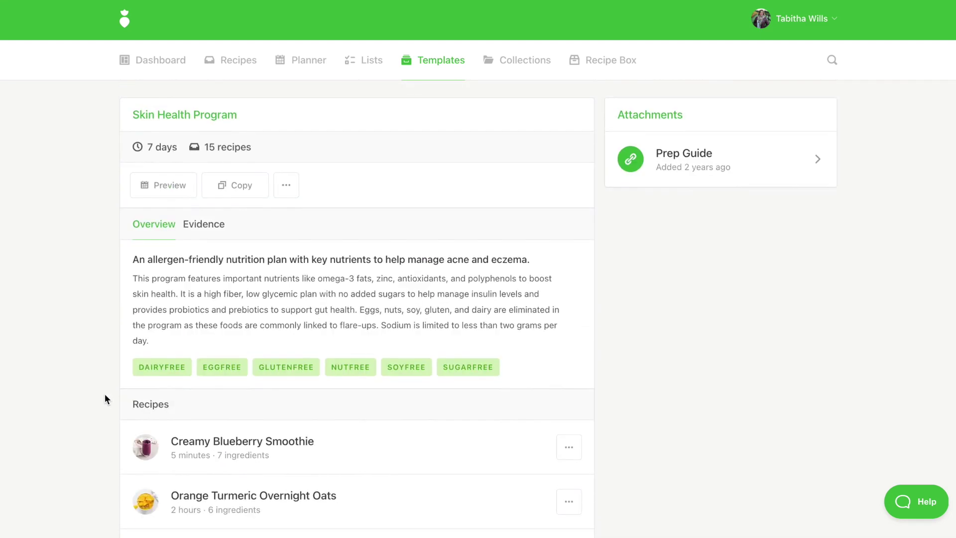
Step: Show the Evidence section of the Skin Health Program template
click(216, 223)
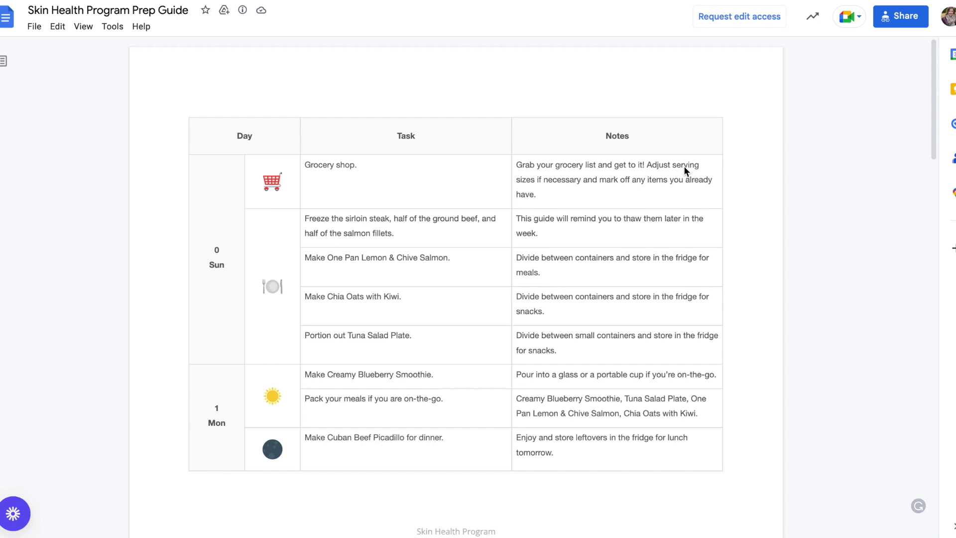
Step: Duplicate the Skin Health Program Prep Guide via File > Make a copy after one cancelled attempt
click(30, 30)
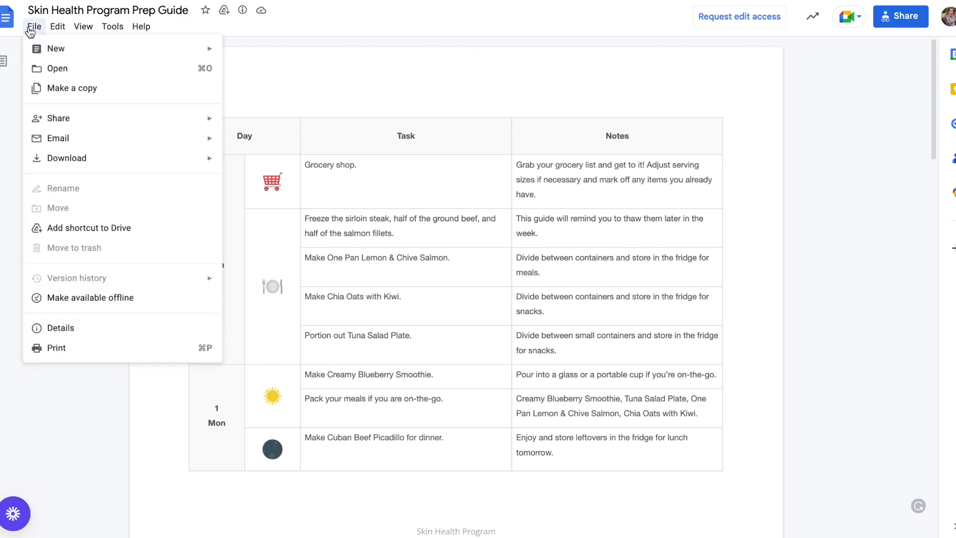
click(93, 88)
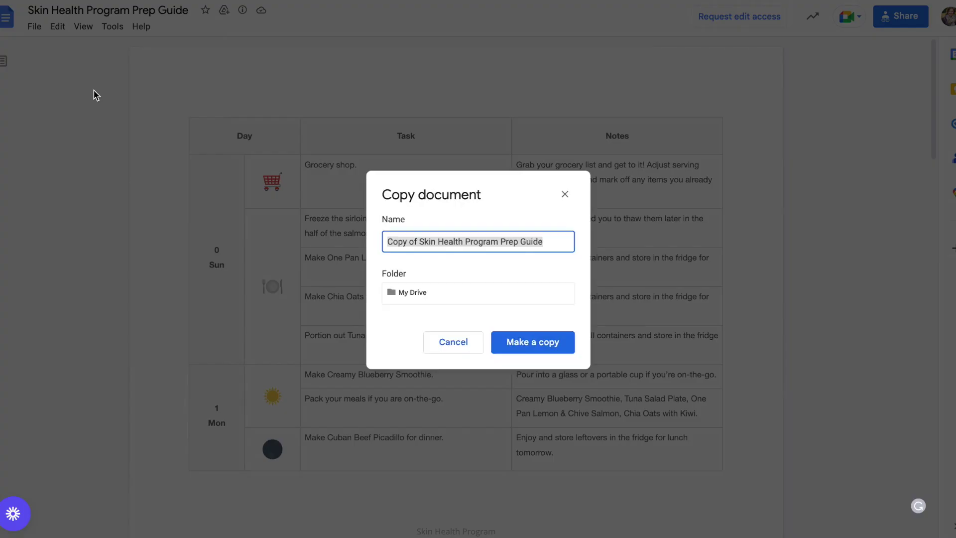
key(Escape)
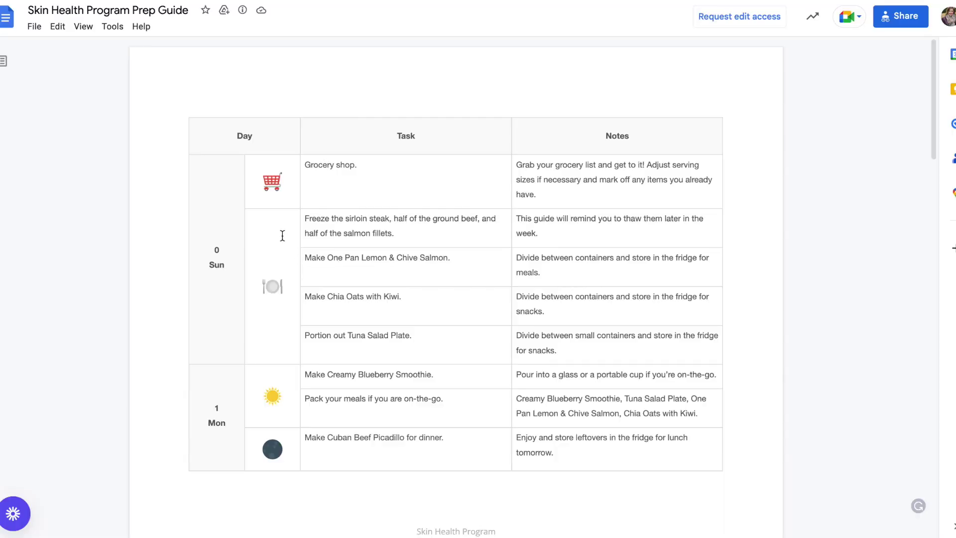
click(34, 29)
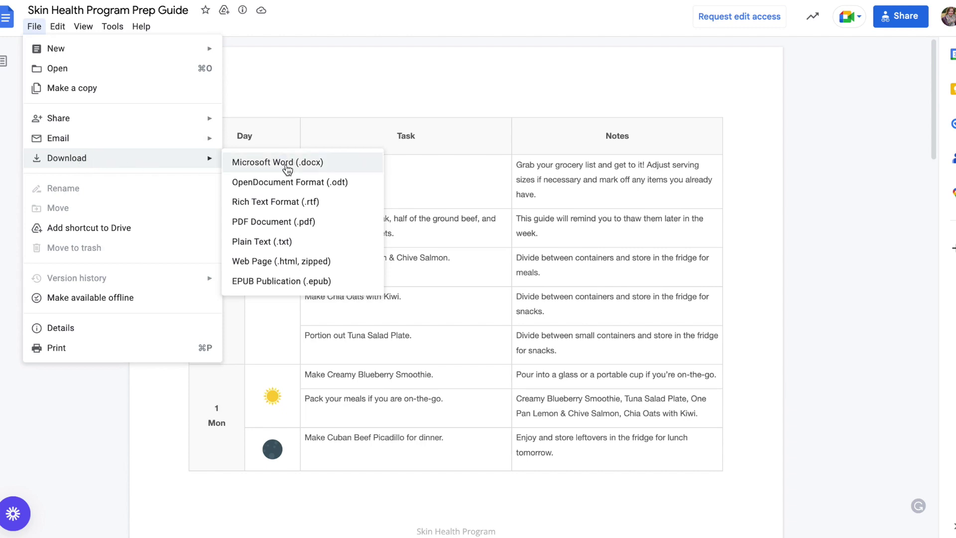
click(75, 88)
click(530, 344)
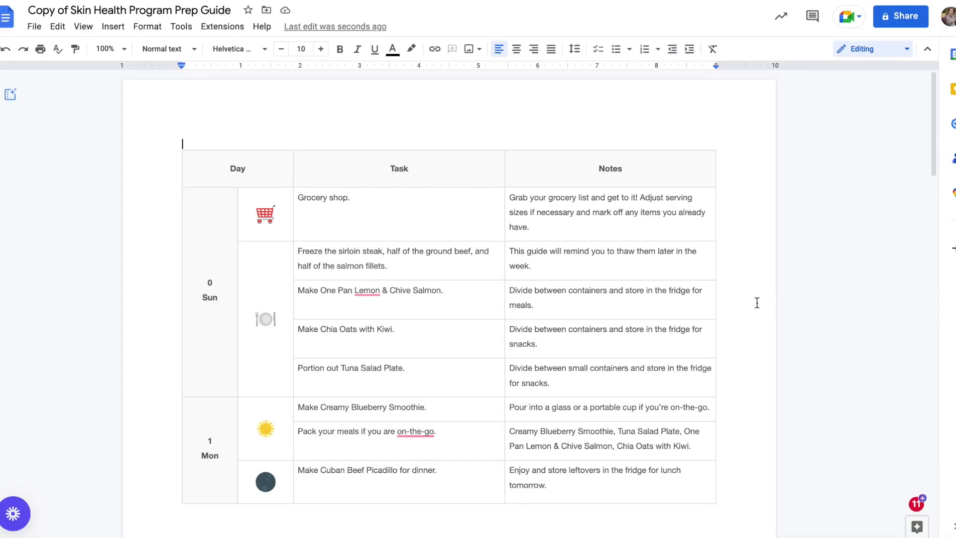
scroll(756, 298, down, 1)
scroll(757, 298, down, 2)
scroll(756, 291, down, 5)
scroll(756, 281, down, 2)
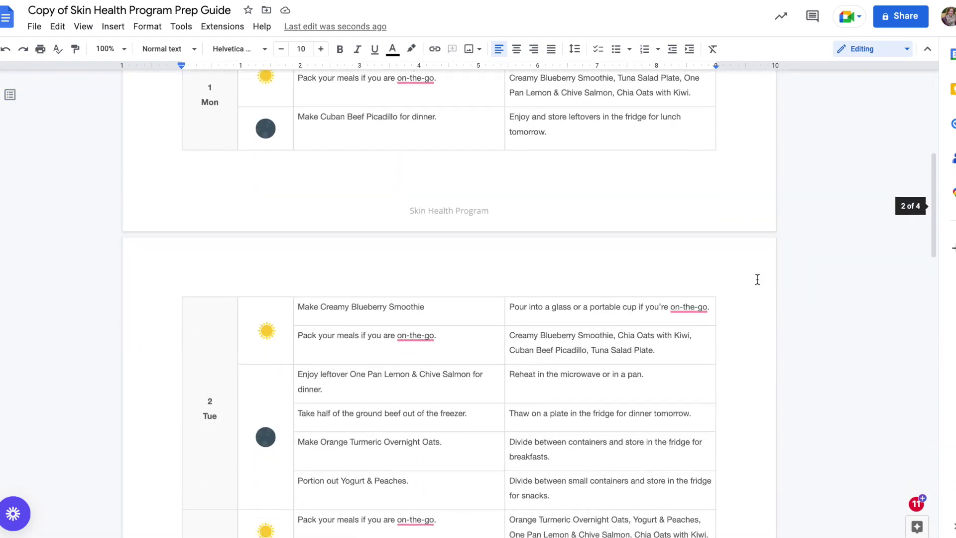
scroll(757, 279, down, 4)
scroll(756, 280, down, 4)
scroll(755, 271, down, 1)
scroll(755, 251, down, 6)
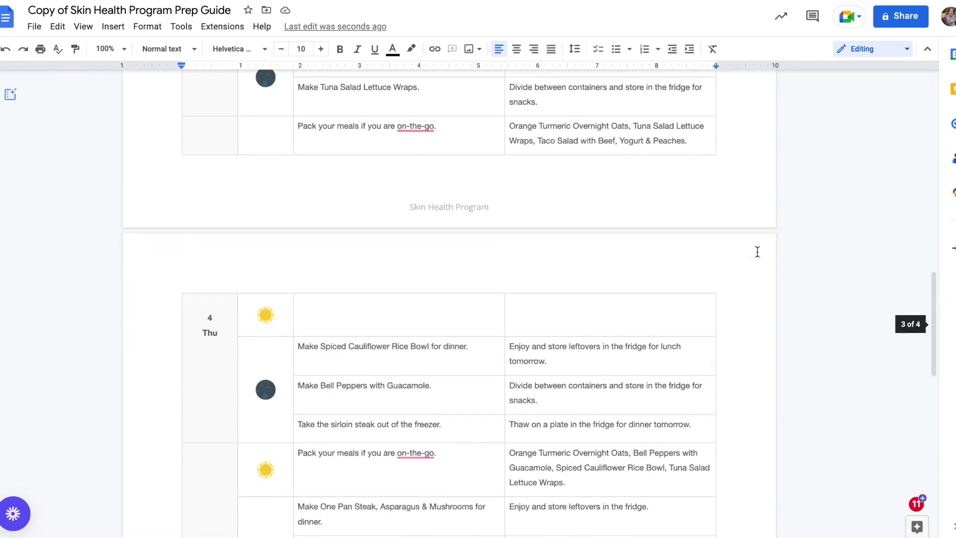
scroll(756, 251, down, 1)
scroll(757, 252, down, 1)
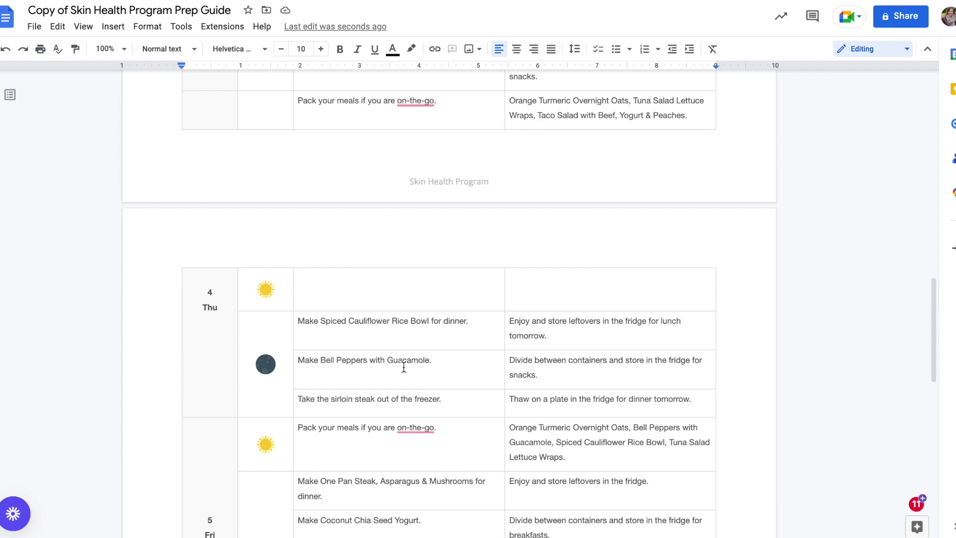
Step: Replace all 'Bell Peppers with Guacamole' with 'Baby Carrots & Hummus' and close Find and replace
key(ctrl+f)
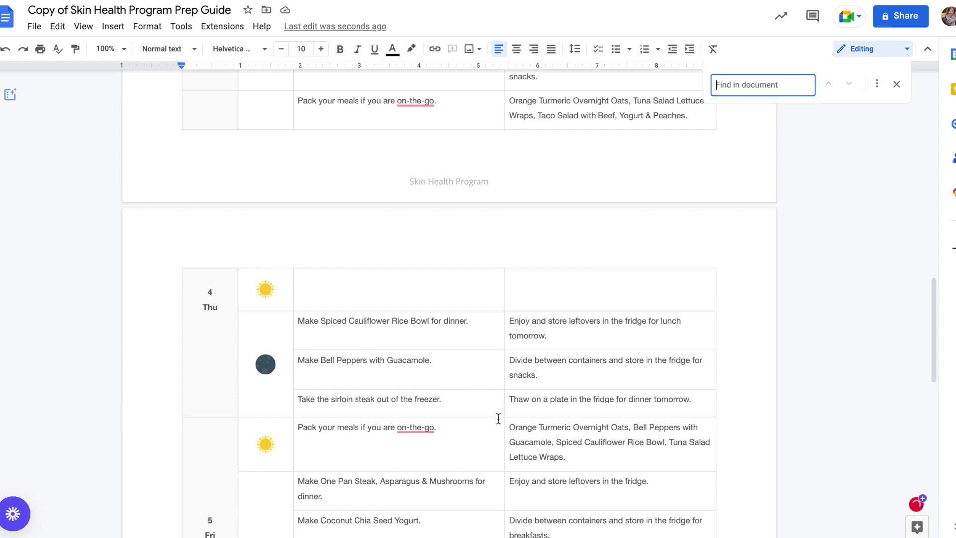
click(876, 85)
text(Baby Carrots & Hummus)
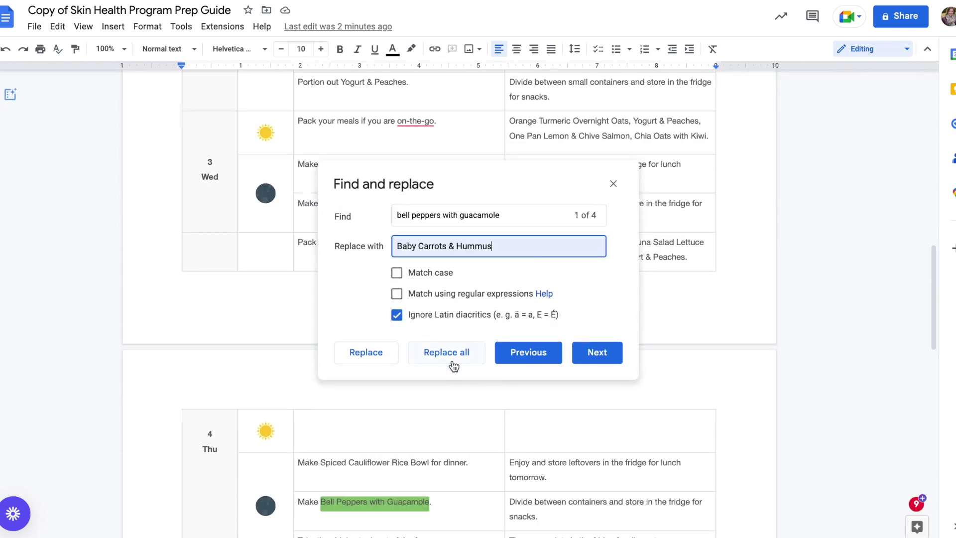
click(452, 358)
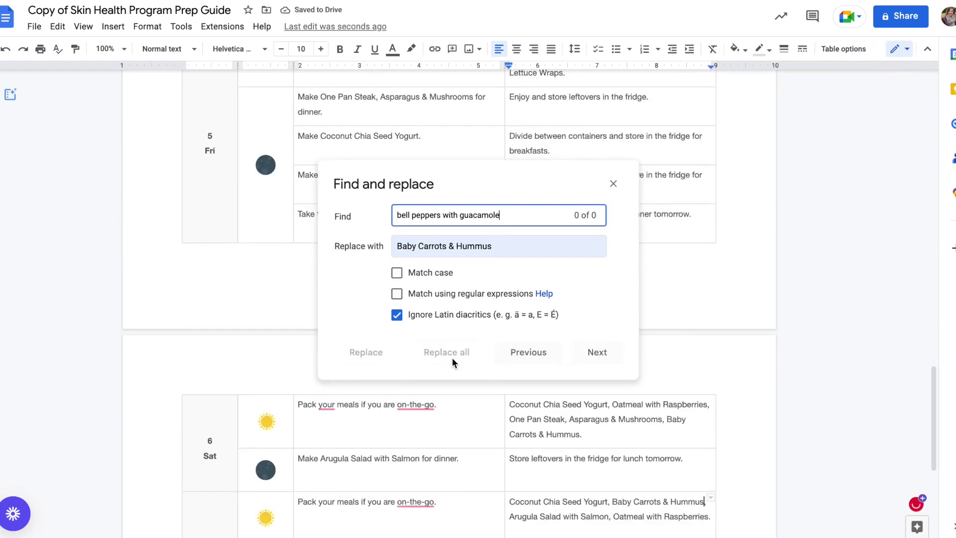
click(422, 431)
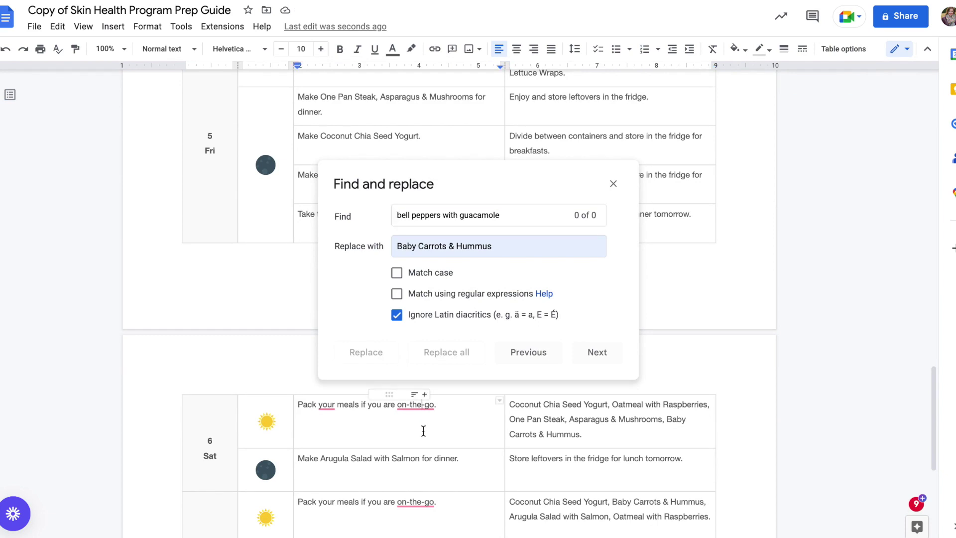
click(612, 184)
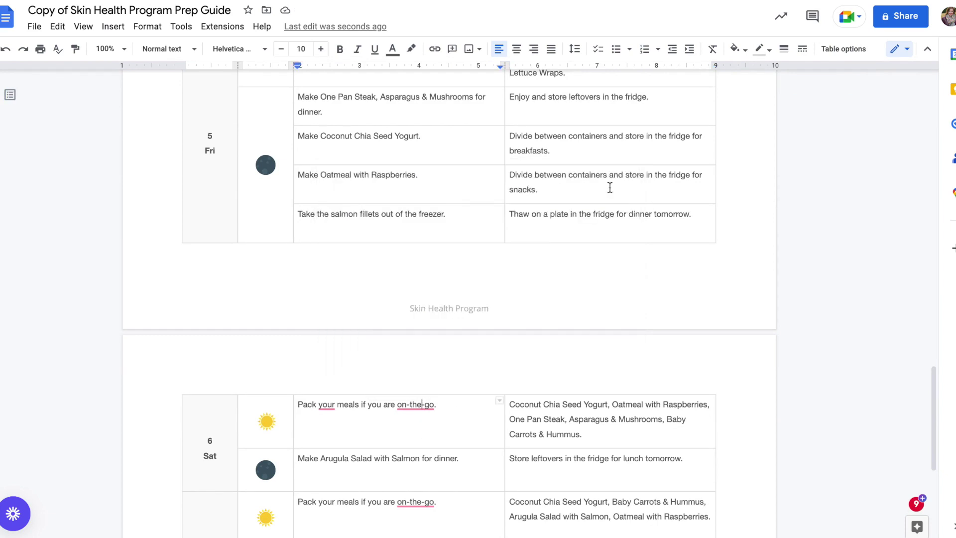
scroll(610, 187, up, 2)
scroll(610, 187, up, 2)
scroll(609, 188, up, 1)
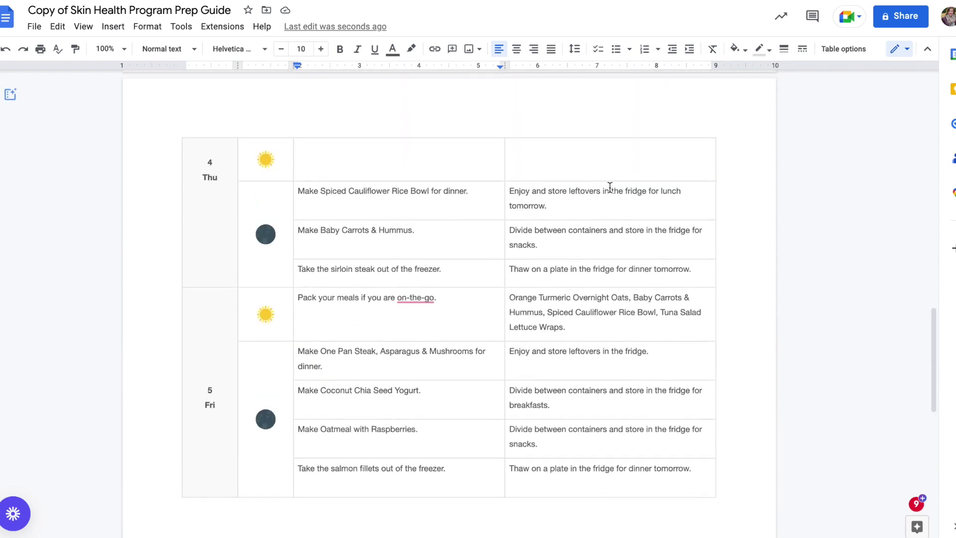
scroll(609, 188, up, 8)
scroll(609, 188, up, 5)
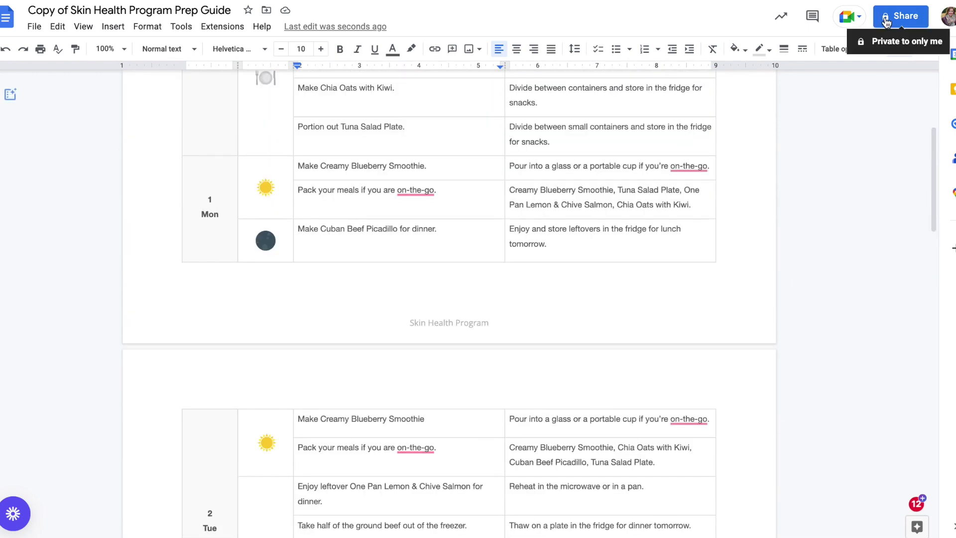
Step: Copy the edited prep guide copy's share link from the Share dialog
click(886, 21)
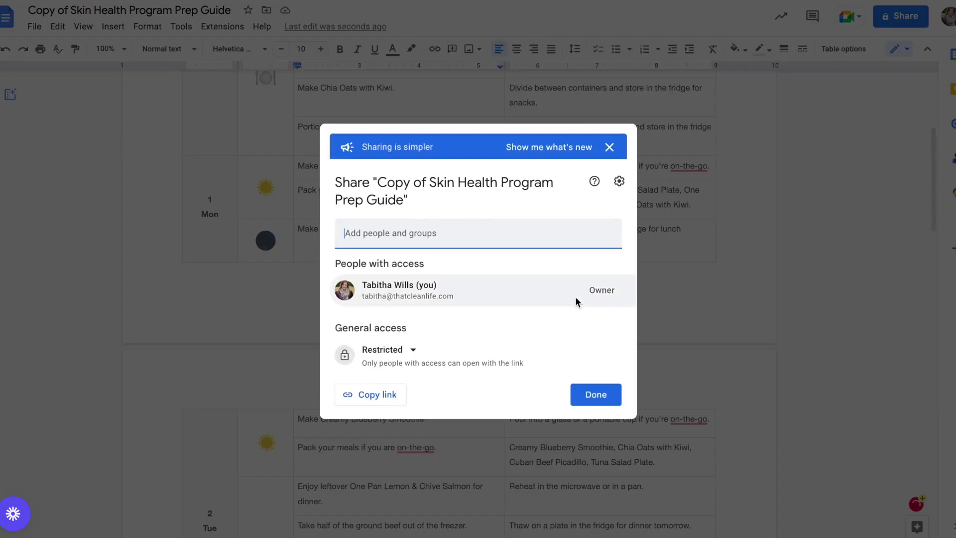
click(378, 398)
click(602, 396)
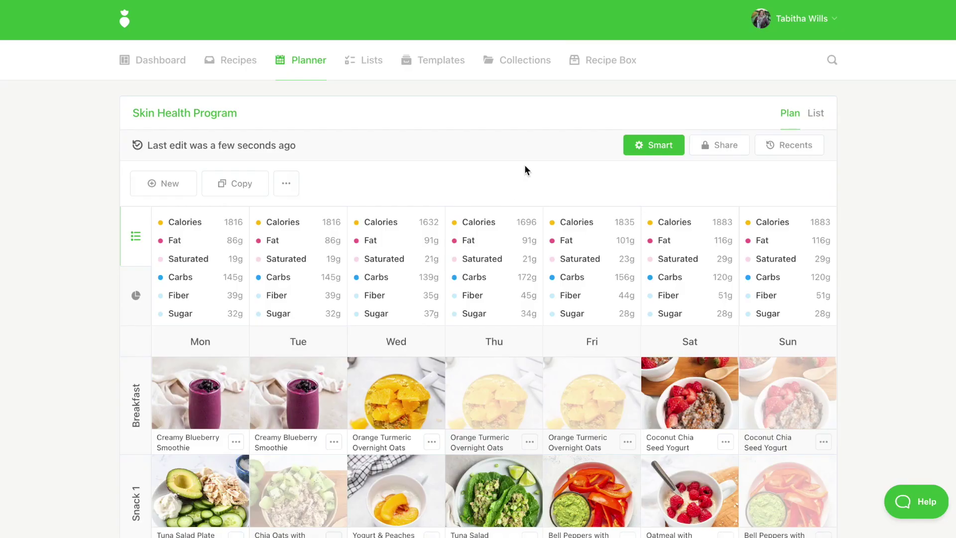
Step: Enable link sharing for Skin Health Program and attach the pasted Docs URL as 'Prep Guide'
click(706, 145)
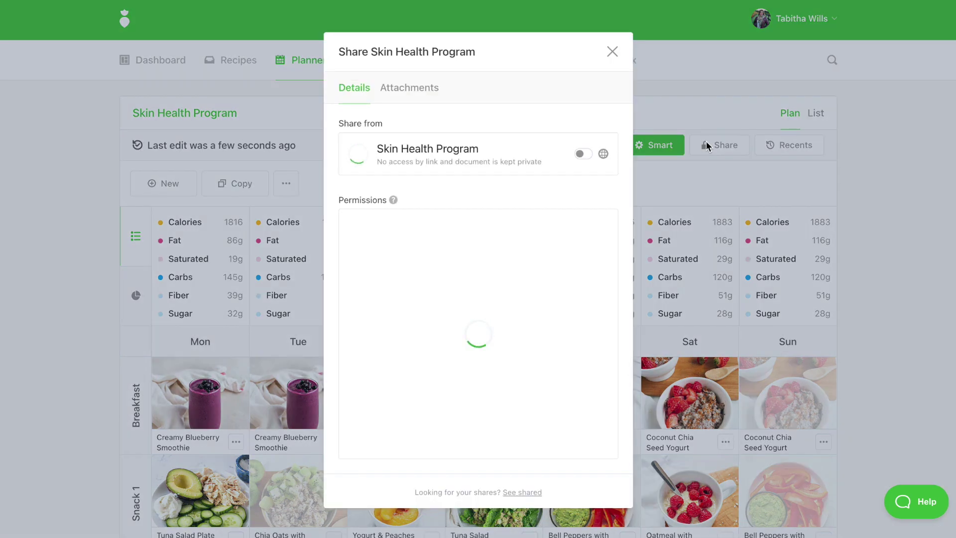
click(583, 155)
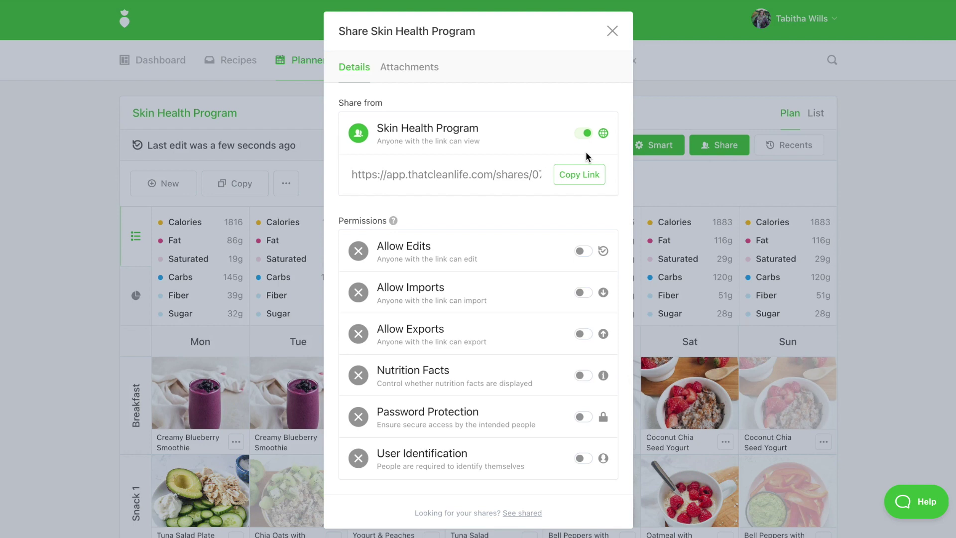
click(410, 68)
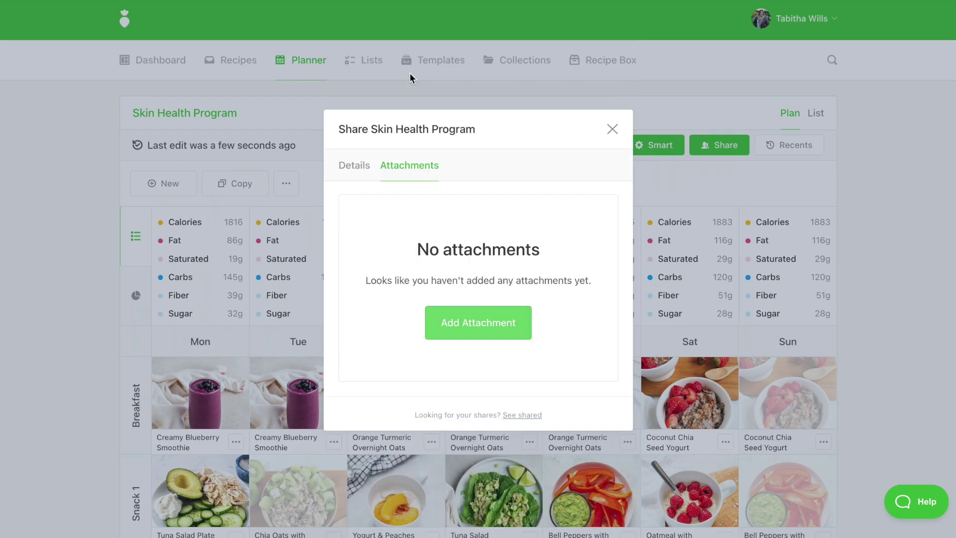
click(486, 320)
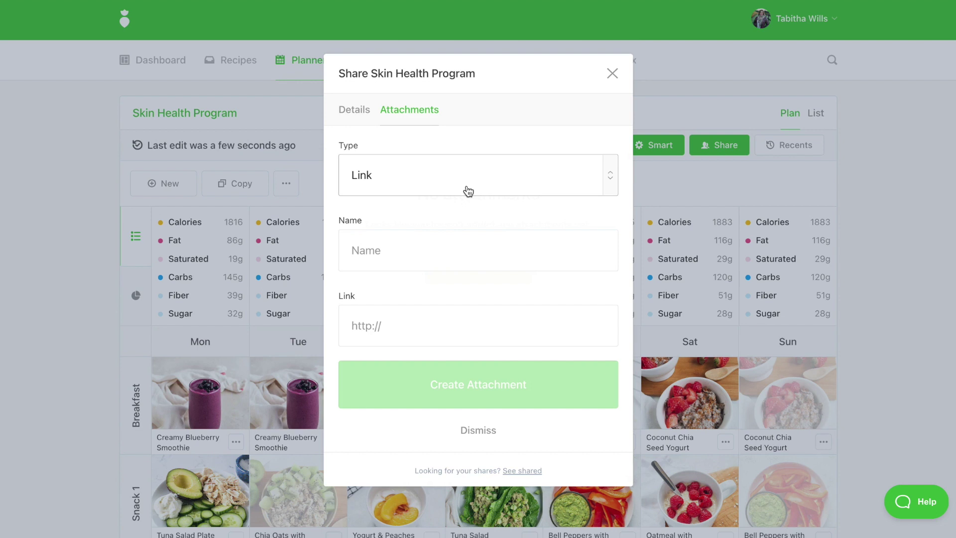
click(449, 249)
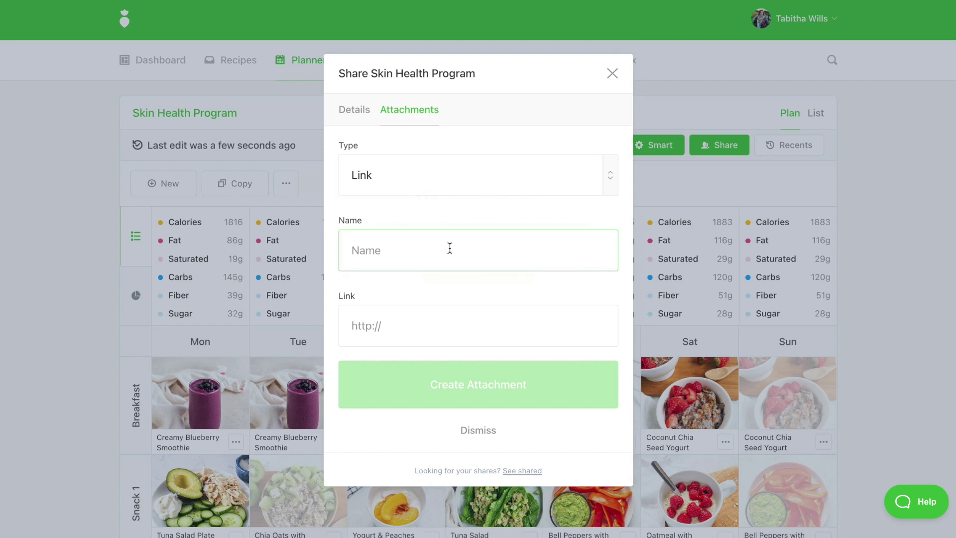
text(Pre)
text(p Gu)
text(ide)
click(469, 325)
key(ctrl+v)
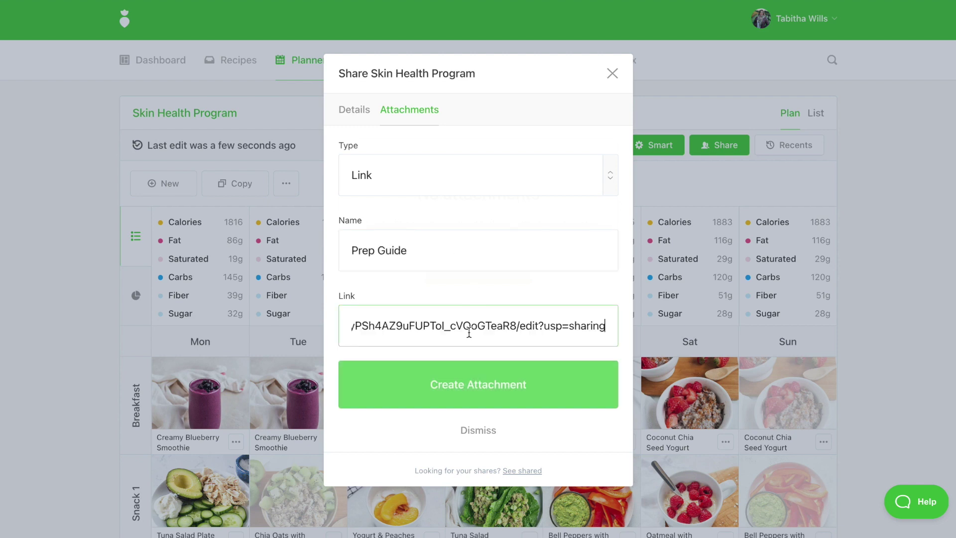
click(474, 382)
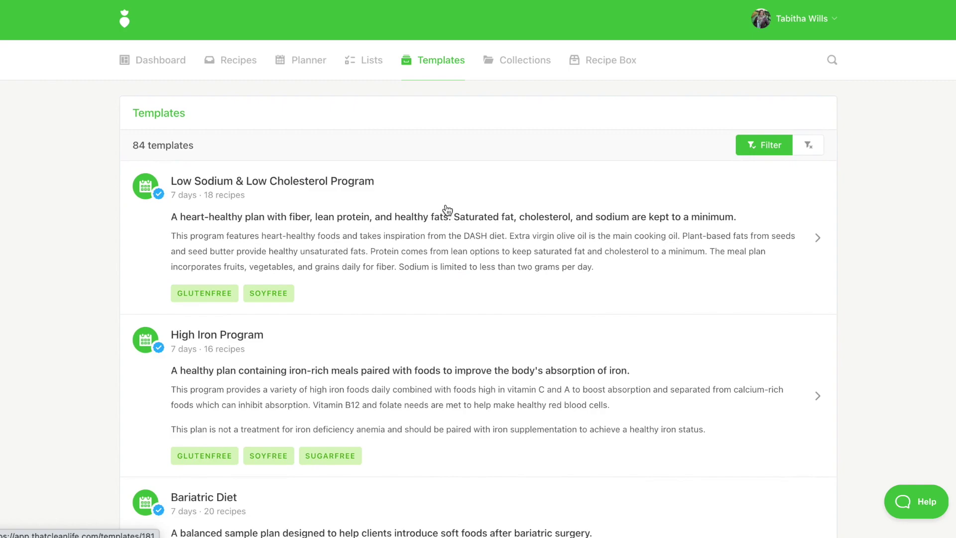
Step: Open the Low Sodium & Low Cholesterol Program template from the template list
click(446, 211)
Step: Open the Low Sodium template's Prep Guide and make a copy named 'template'
click(742, 164)
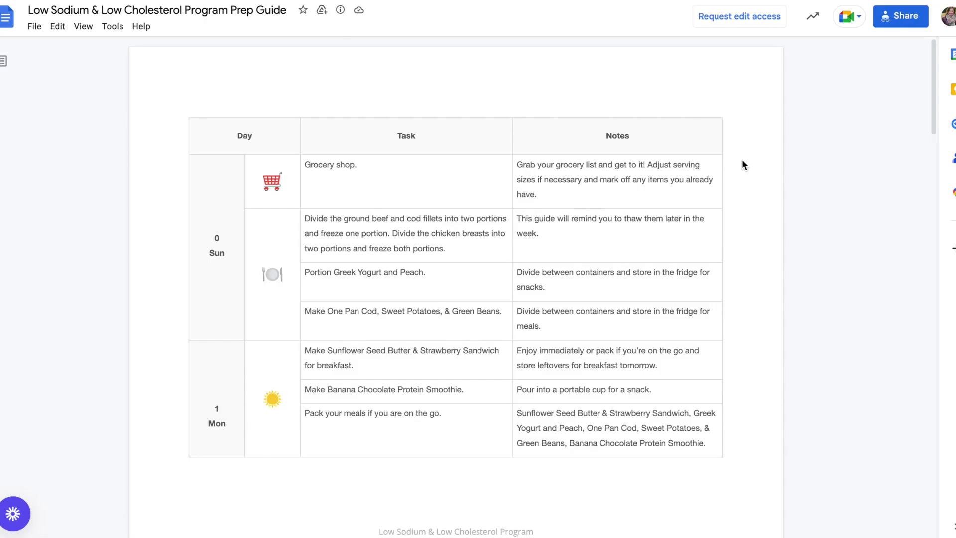
click(35, 31)
click(97, 89)
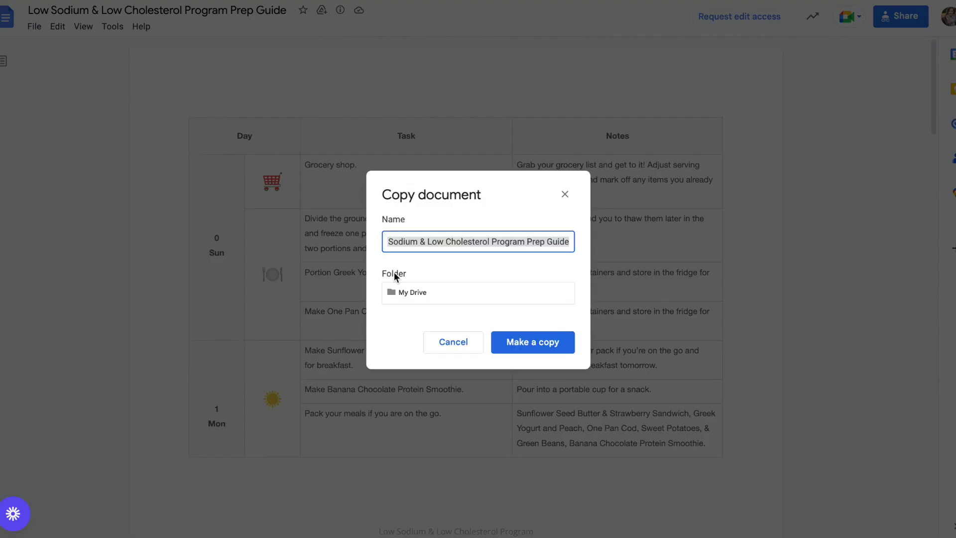
text(t)
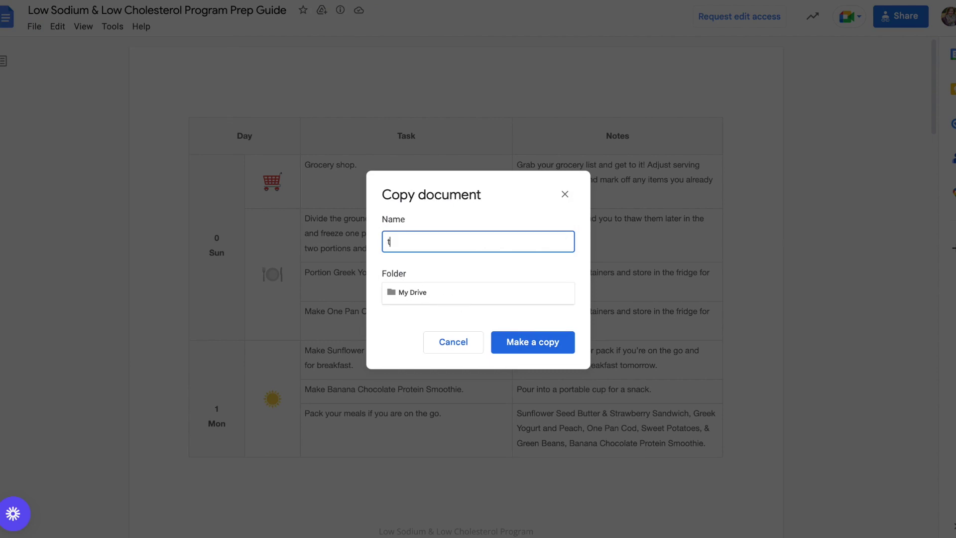
text(emplate)
click(530, 347)
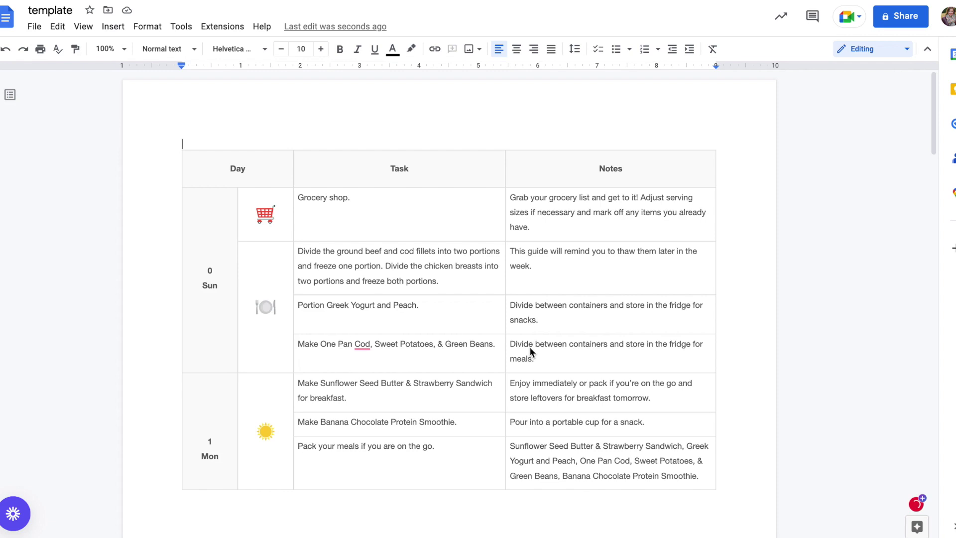